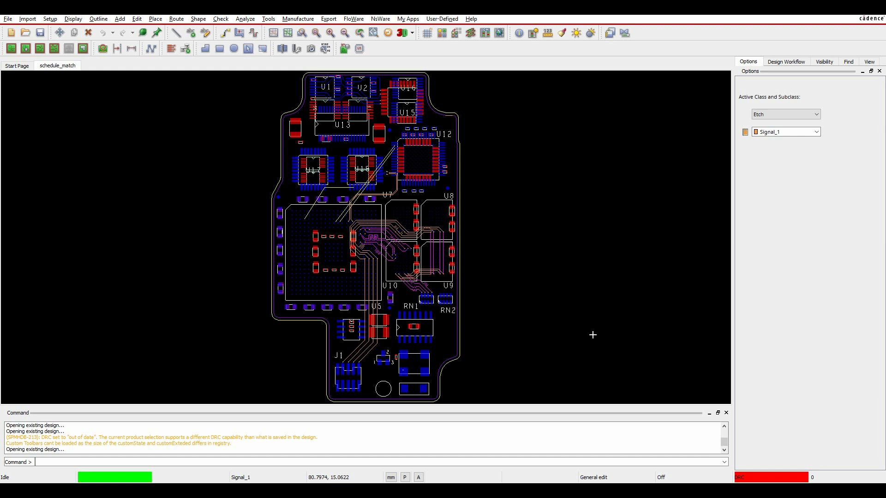
Step: Analyze the BYTELANE0 match group's seven nets on the maximized Relative Propagation Delay worksheet, then return to the board
{"action": "left_click", "coordinate": [485, 33]}
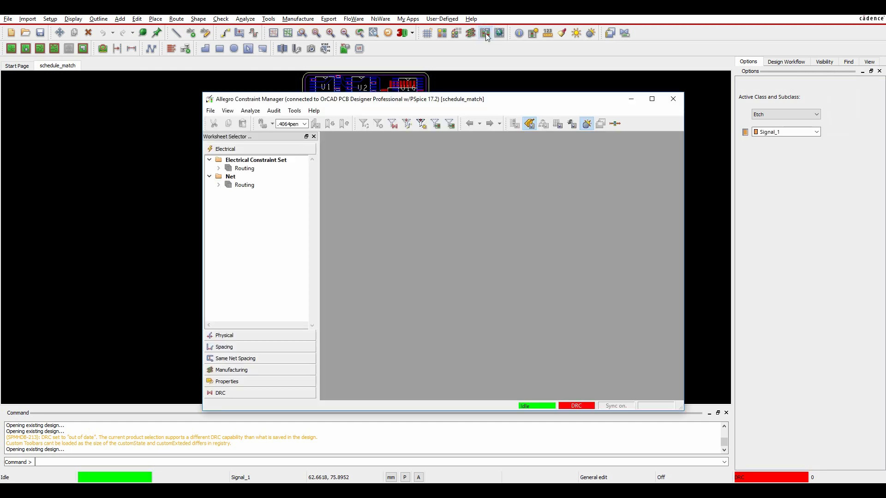
{"action": "left_click", "coordinate": [219, 185]}
{"action": "left_click", "coordinate": [265, 235]}
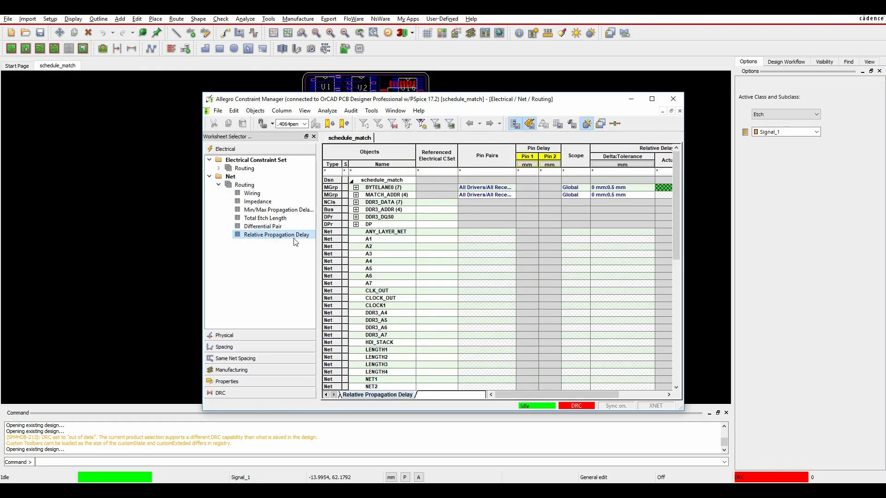
{"action": "left_click", "coordinate": [651, 99]}
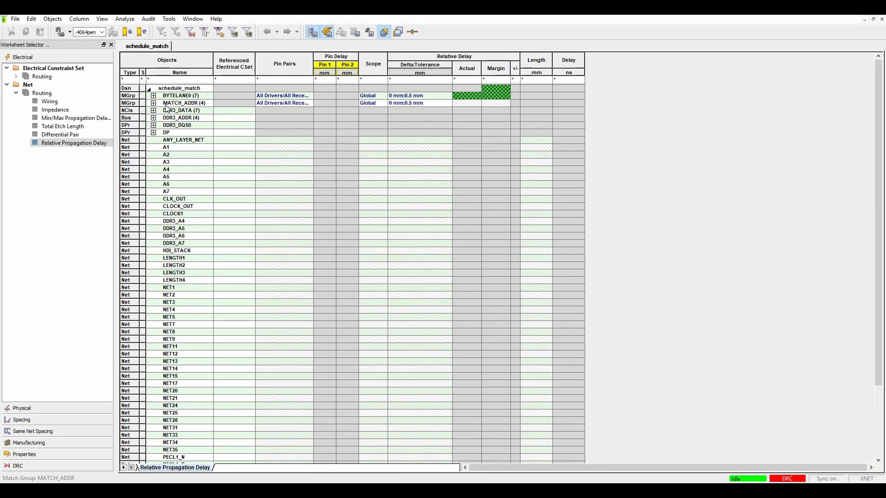
{"action": "left_click", "coordinate": [153, 95]}
{"action": "right_click", "coordinate": [201, 95]}
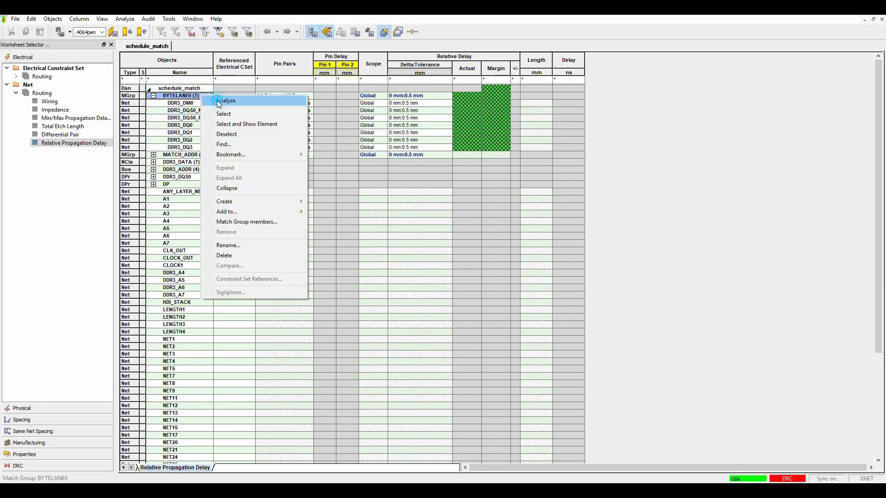
{"action": "left_click", "coordinate": [218, 101]}
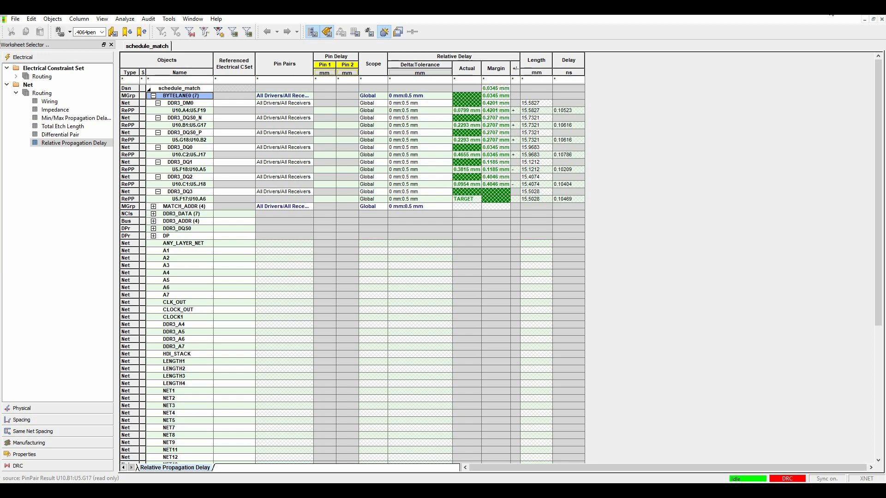
{"action": "left_click", "coordinate": [864, 19]}
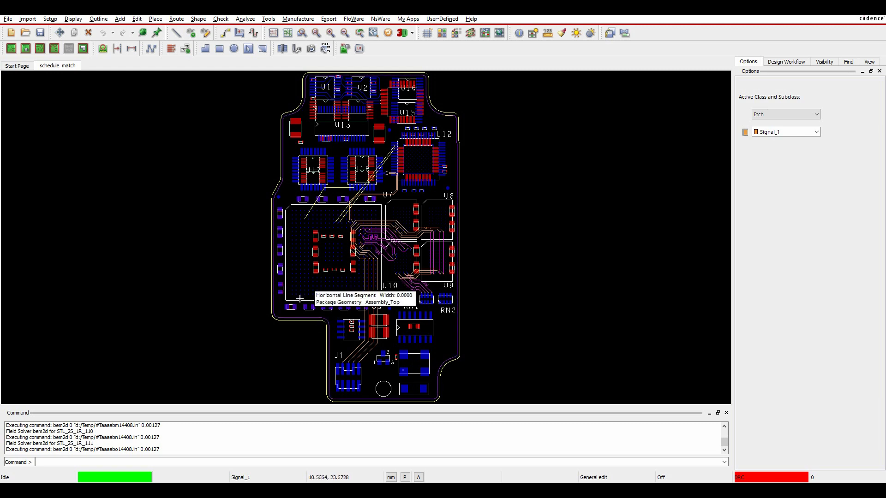
Step: Start a Pin Delay import and load BGA345_BD23X23MM.txt from the v17.2 folder using All Files
{"action": "left_click", "coordinate": [26, 19]}
{"action": "mouse_move", "coordinate": [53, 110]}
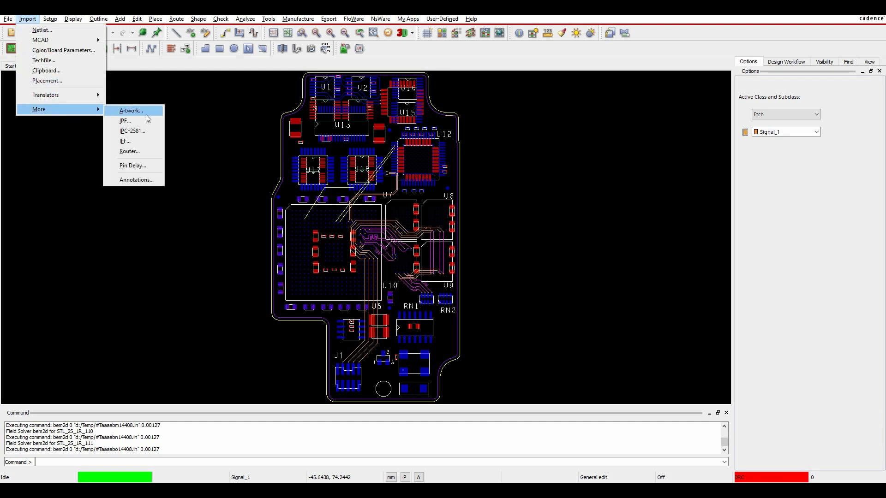
{"action": "left_click", "coordinate": [133, 165]}
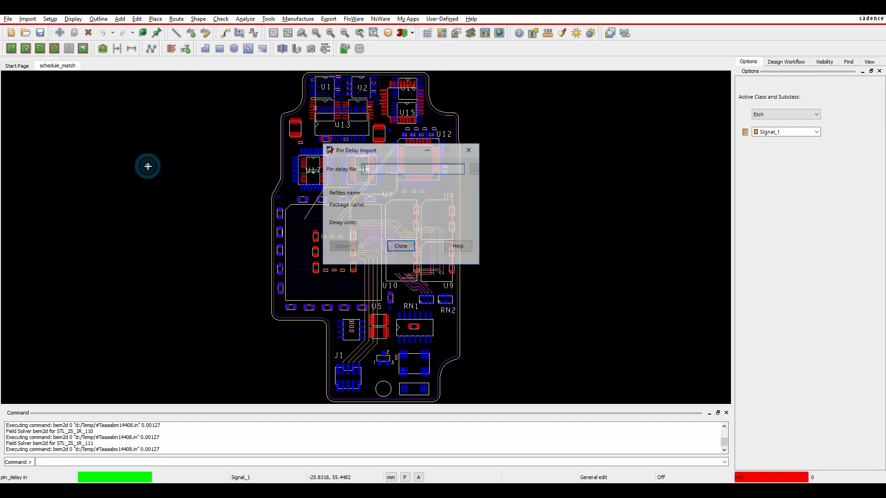
{"action": "left_click", "coordinate": [475, 170]}
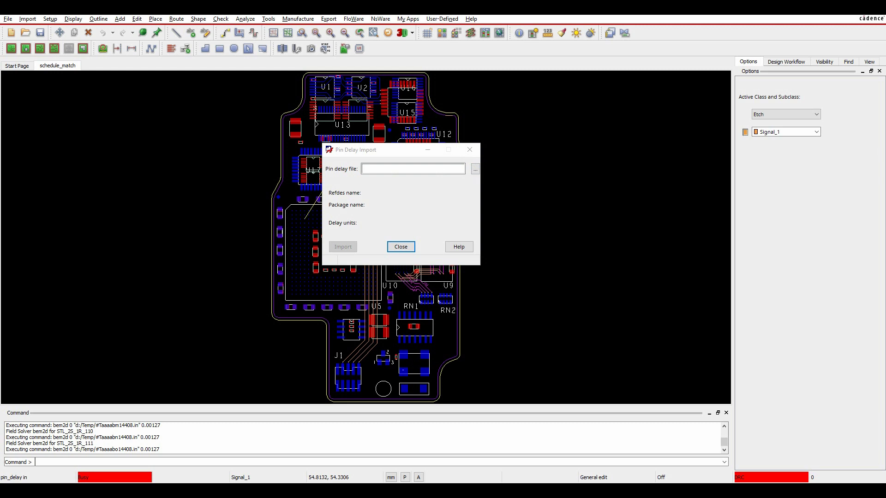
{"action": "left_click_drag", "start_coordinate": [508, 166], "coordinate": [423, 140]}
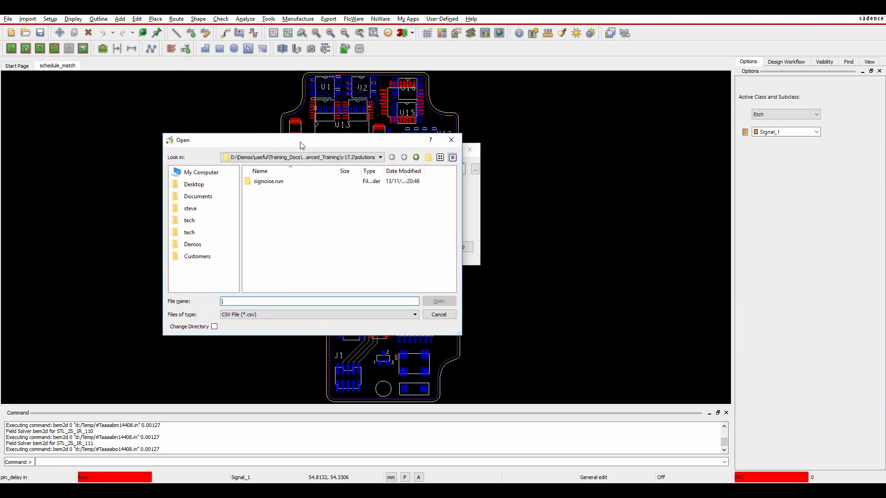
{"action": "left_click", "coordinate": [415, 158]}
{"action": "left_click", "coordinate": [242, 315]}
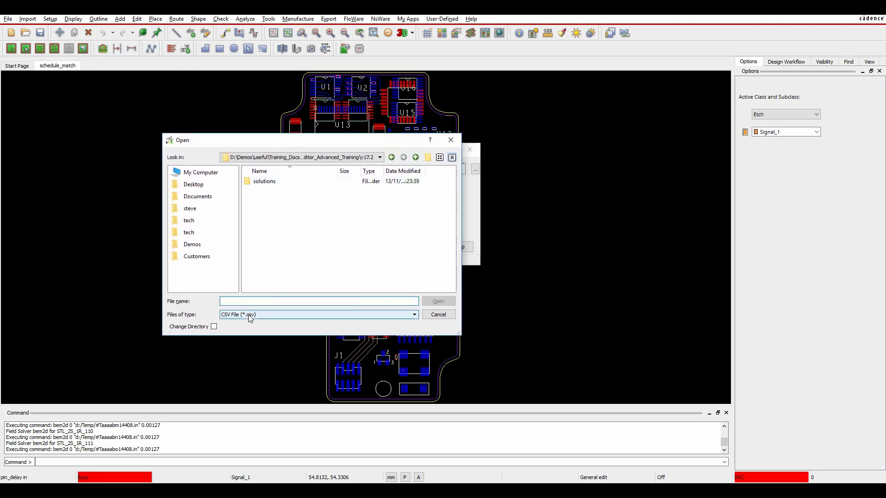
{"action": "left_click", "coordinate": [246, 328]}
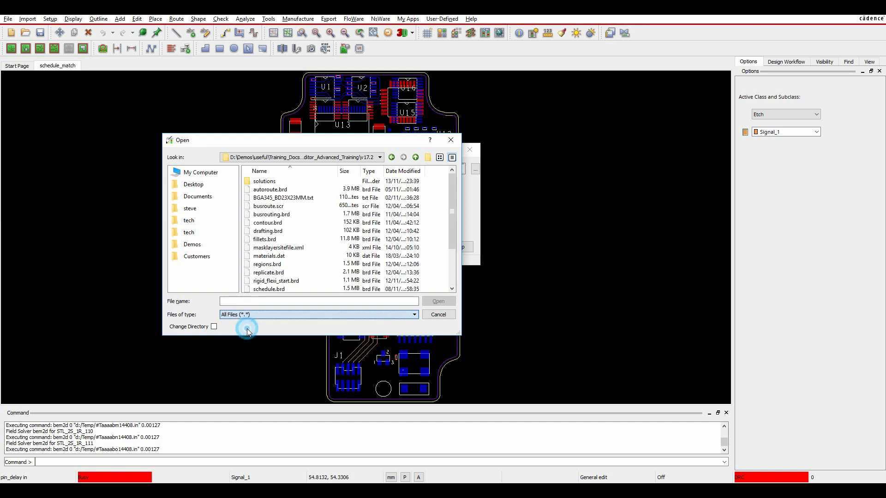
{"action": "double_click", "coordinate": [297, 198]}
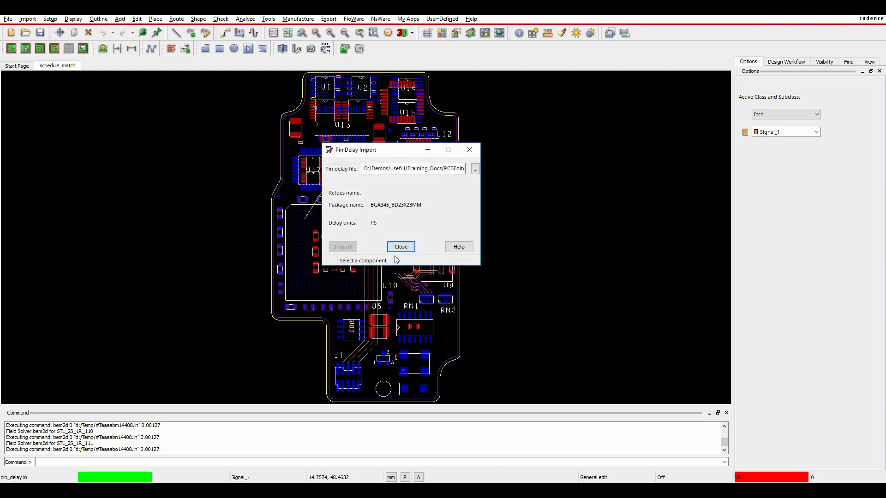
Step: Pick component U5 on the board and import the pin delays onto it
{"action": "left_click_drag", "start_coordinate": [396, 147], "coordinate": [497, 158]}
{"action": "left_click", "coordinate": [306, 232]}
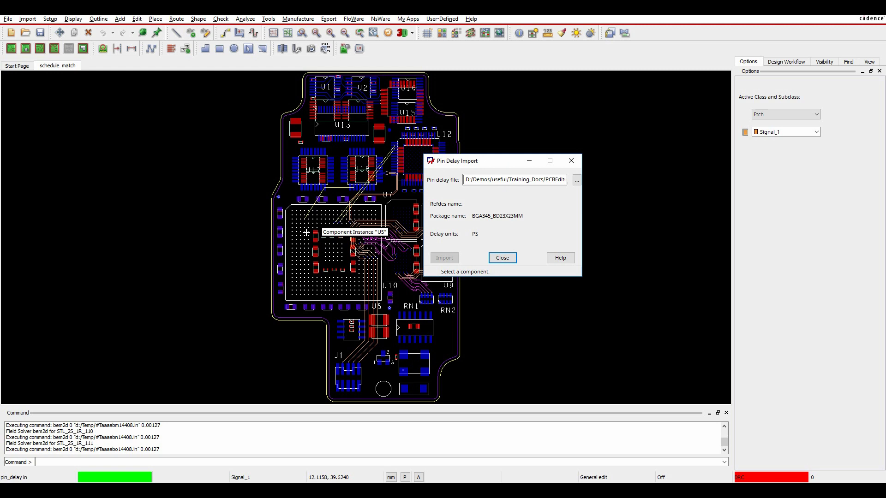
{"action": "left_click", "coordinate": [451, 260]}
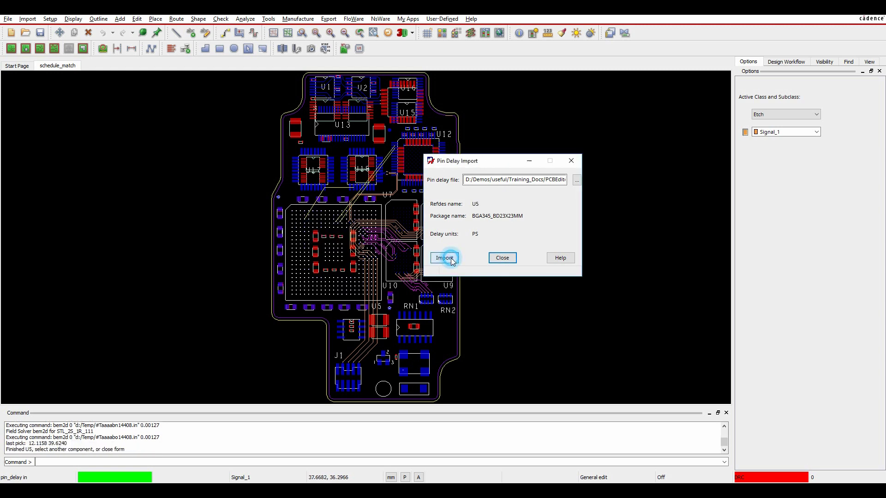
Step: Close the pin delay import dialog and reopen Constraint Manager showing BYTELANE0 pin delays of 57–72 ps
{"action": "left_click", "coordinate": [511, 258]}
{"action": "right_click", "coordinate": [510, 229]}
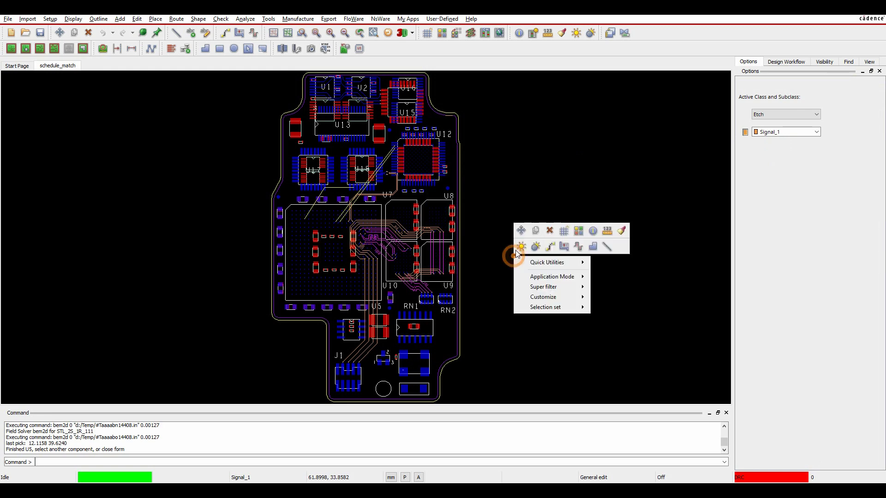
{"action": "left_click", "coordinate": [524, 162]}
{"action": "left_click", "coordinate": [485, 33]}
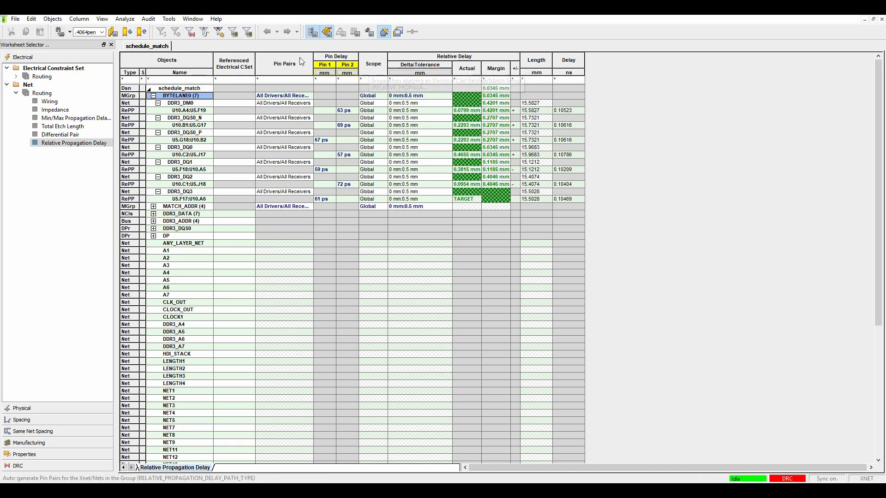
Step: Turn on Pin Delay and Z Axis Delay in the Electrical analysis modes, apply, and confirm
{"action": "left_click", "coordinate": [124, 19]}
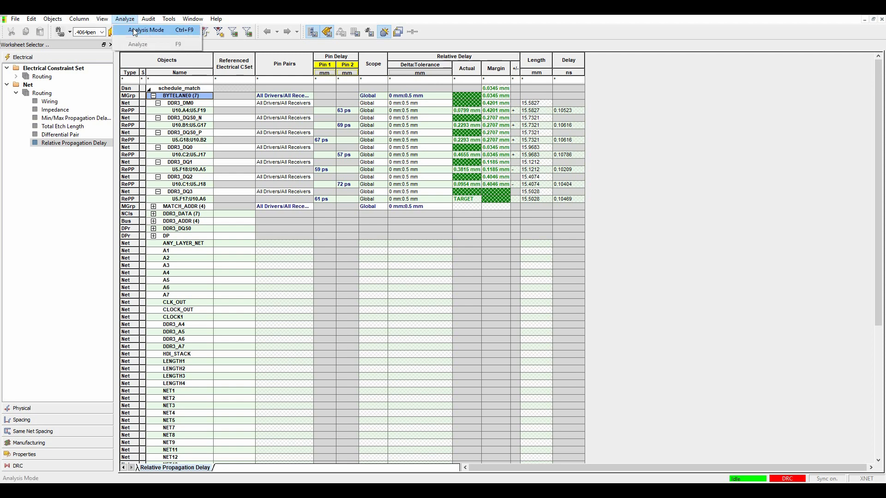
{"action": "left_click", "coordinate": [134, 31]}
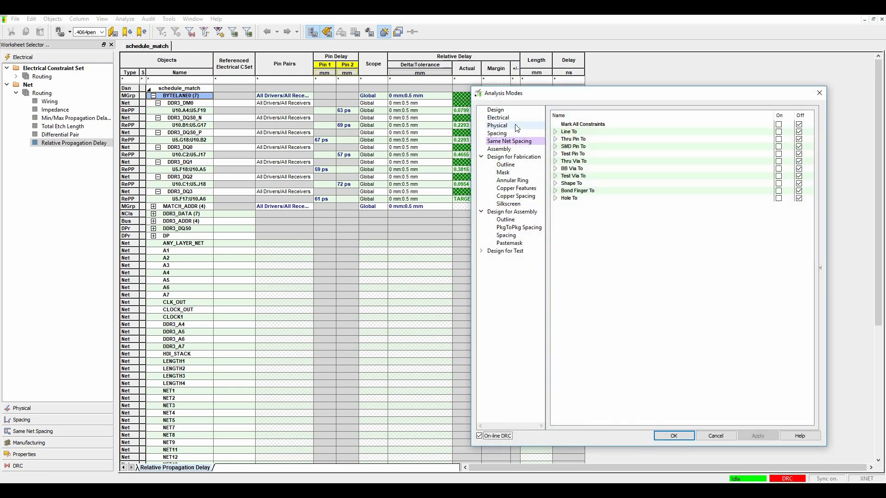
{"action": "left_click", "coordinate": [506, 119]}
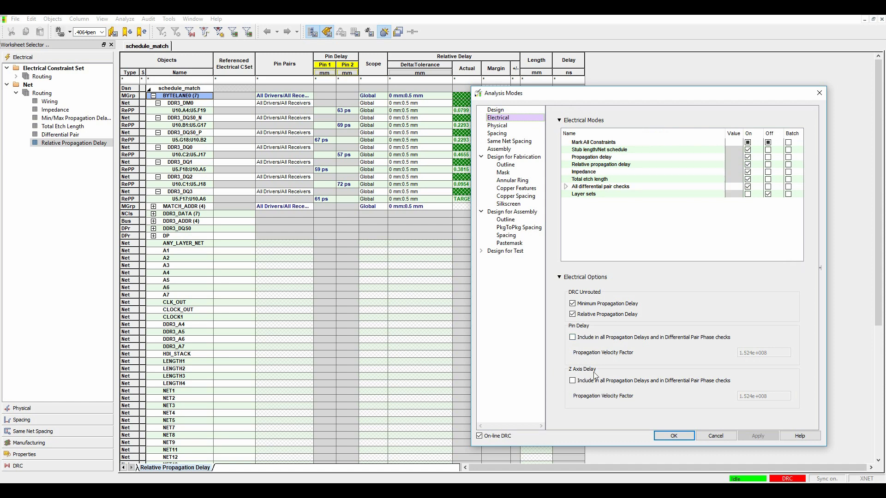
{"action": "left_click", "coordinate": [572, 381]}
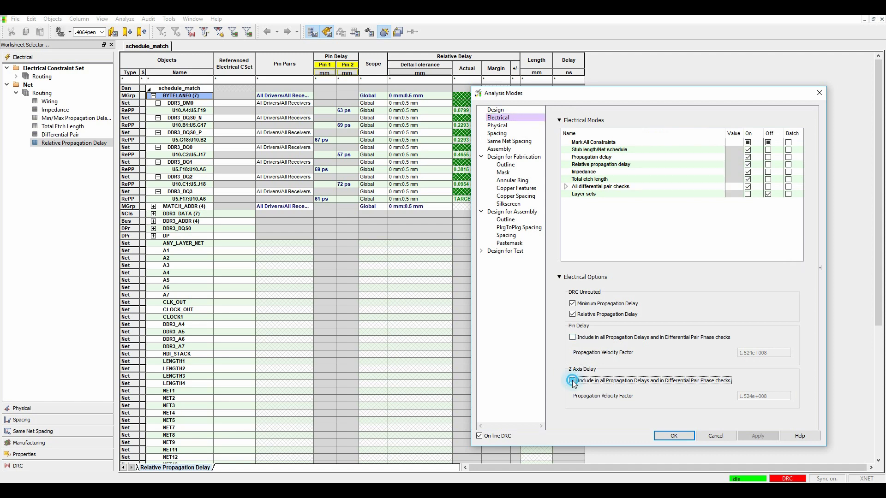
{"action": "left_click", "coordinate": [572, 337]}
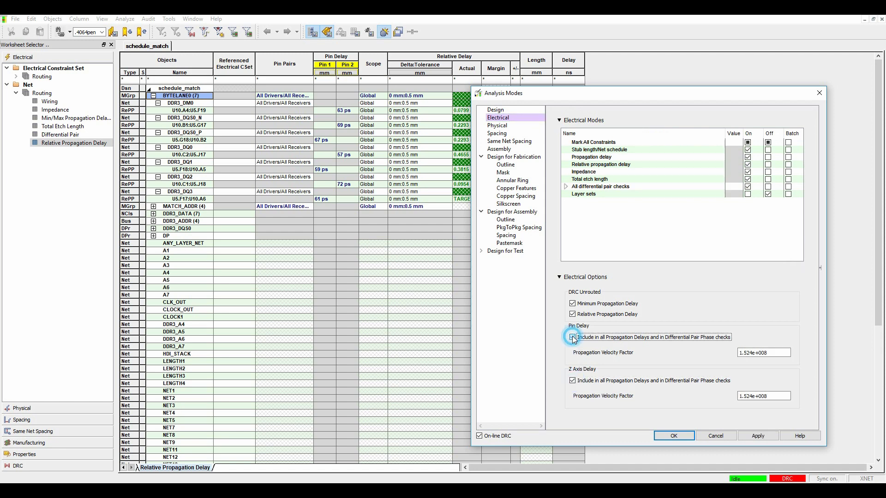
{"action": "left_click", "coordinate": [759, 437]}
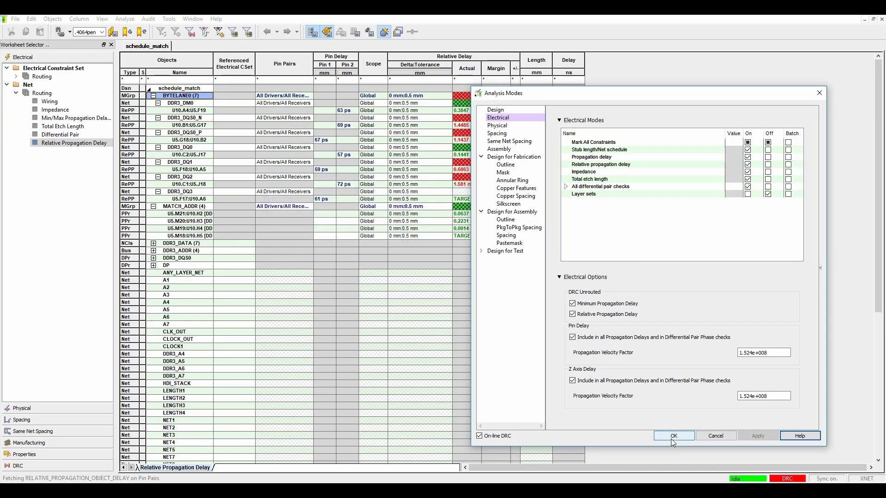
{"action": "left_click", "coordinate": [674, 436]}
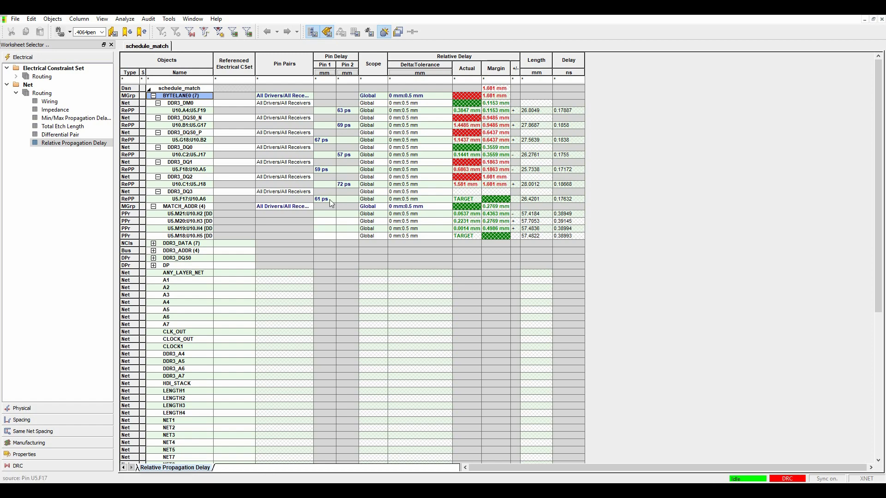
Step: Zoom to the DDR3 data traces, try a Delay Tune start on DDR3_DQ0, then undo it with Oops
{"action": "key", "text": "alt+Tab"}
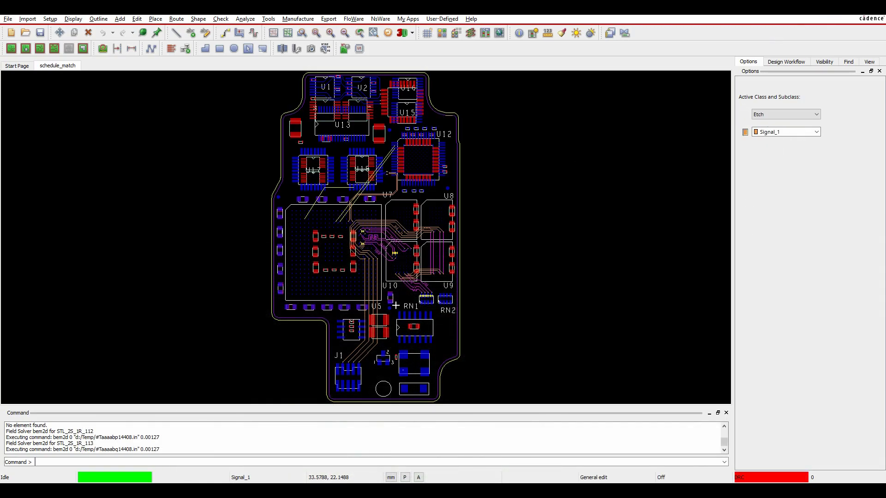
{"action": "scroll", "coordinate": [385, 223], "scroll_direction": "up", "scroll_amount": 5}
{"action": "scroll", "coordinate": [324, 303], "scroll_direction": "up", "scroll_amount": 1}
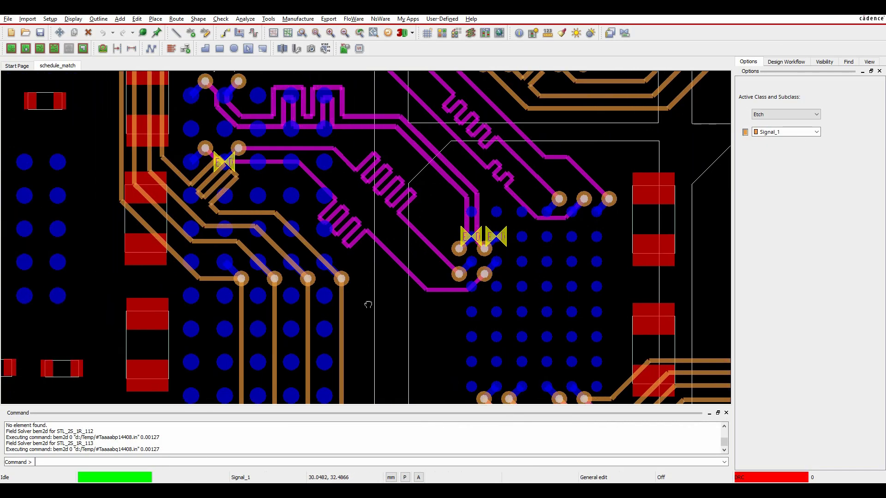
{"action": "scroll", "coordinate": [379, 262], "scroll_direction": "up", "scroll_amount": 2}
{"action": "middle_click_drag", "start_coordinate": [370, 277], "coordinate": [377, 313]}
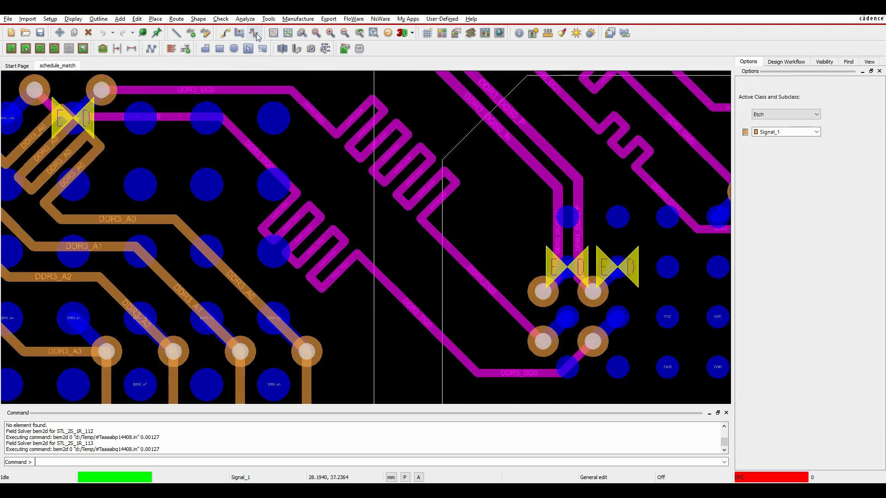
{"action": "left_click", "coordinate": [254, 33]}
{"action": "double_click", "coordinate": [380, 275]}
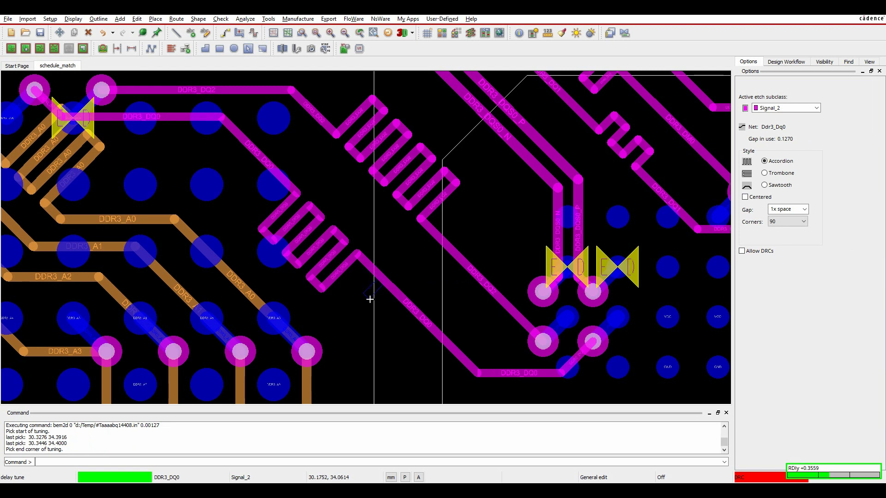
{"action": "right_click", "coordinate": [371, 298]}
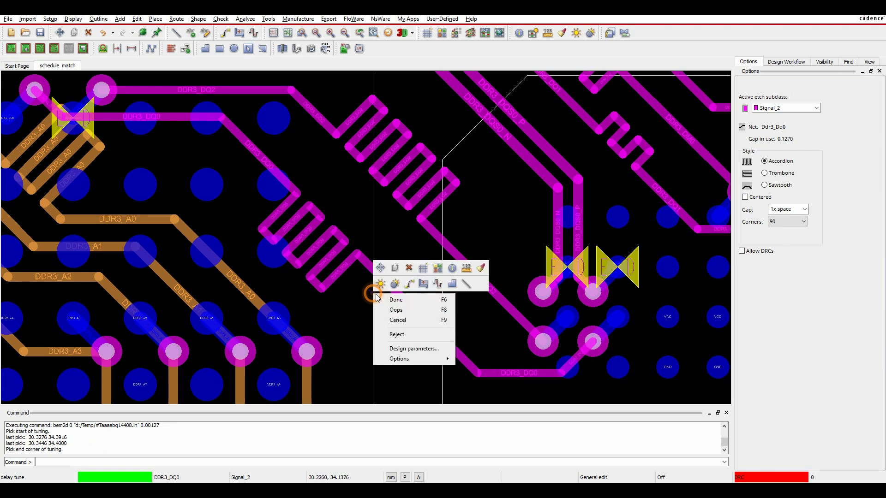
{"action": "left_click", "coordinate": [396, 312]}
Step: Slide the DDR3_DQ0 and DDR3_DQ2 serpentine segments until DDR3_DQ2's relative delay reads -0.0325
{"action": "left_click", "coordinate": [242, 33]}
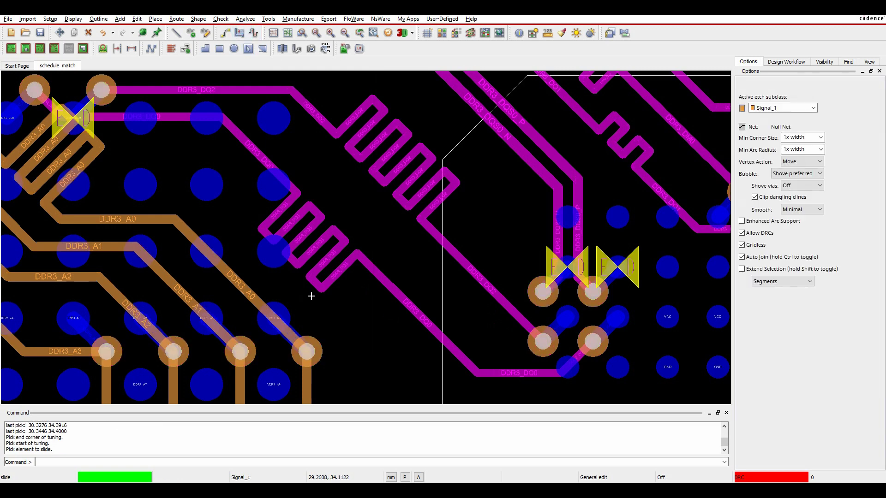
{"action": "left_click", "coordinate": [319, 277]}
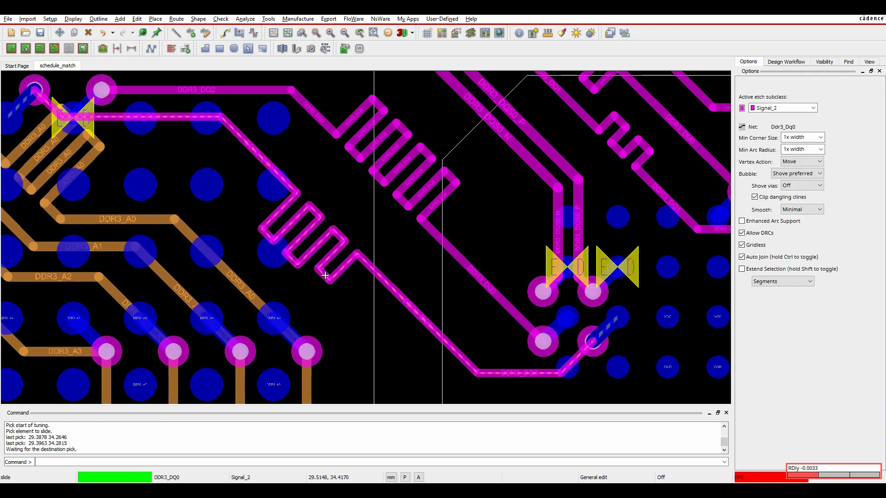
{"action": "left_click", "coordinate": [322, 276]}
{"action": "left_click", "coordinate": [324, 274]}
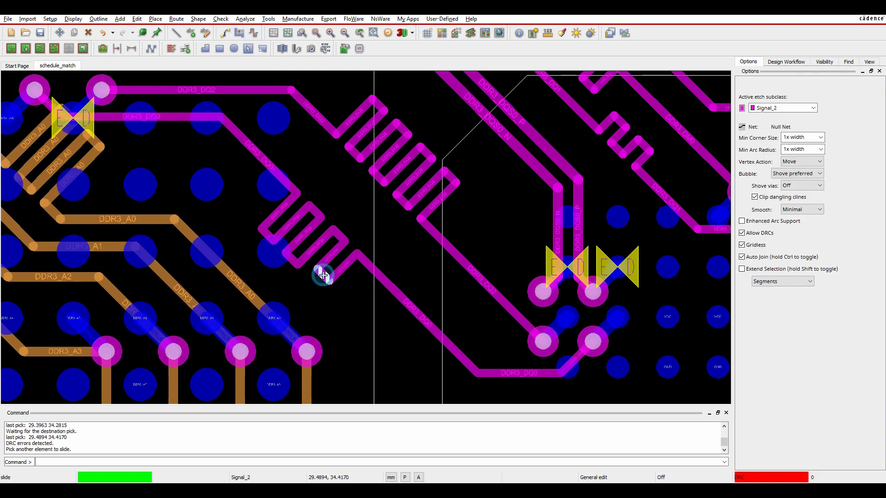
{"action": "left_click", "coordinate": [451, 176]}
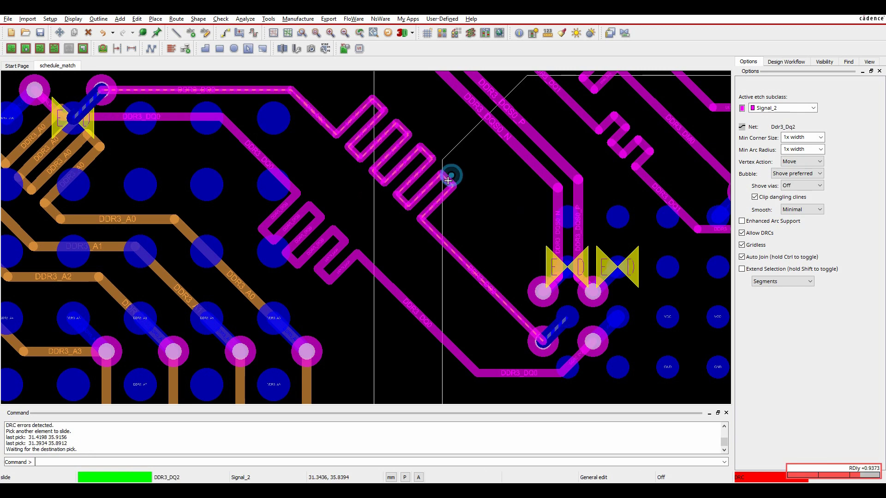
{"action": "left_click", "coordinate": [417, 196]}
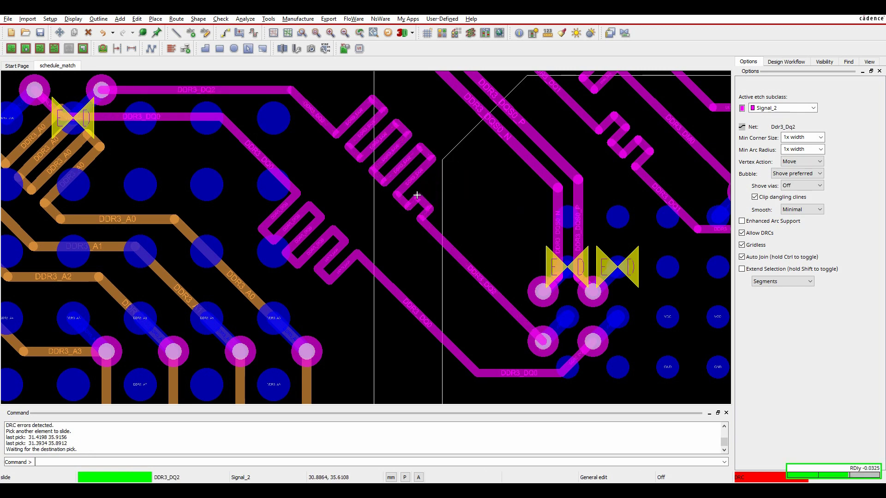
{"action": "left_click", "coordinate": [416, 197]}
{"action": "middle_click_drag", "start_coordinate": [491, 192], "coordinate": [509, 276]}
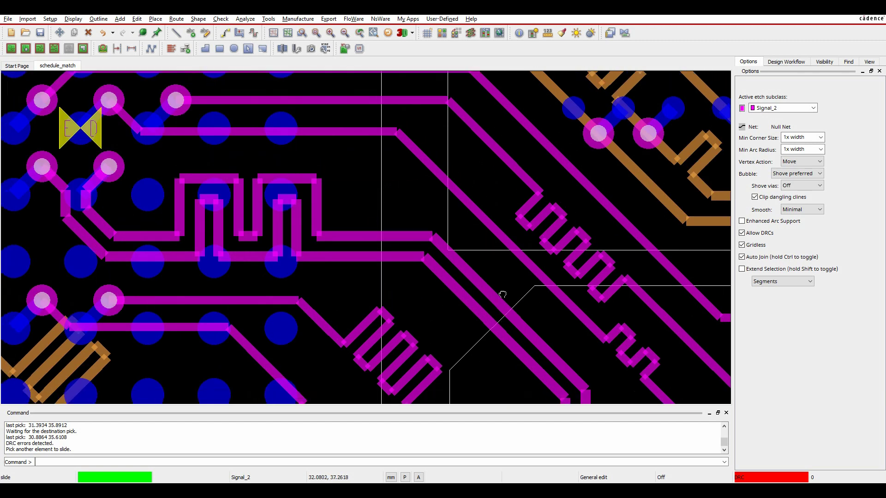
Step: Delay-tune DDR3_DQS0_P to straighten its trace and add accordion tuning to DDR3_DQS0_N
{"action": "left_click", "coordinate": [253, 31]}
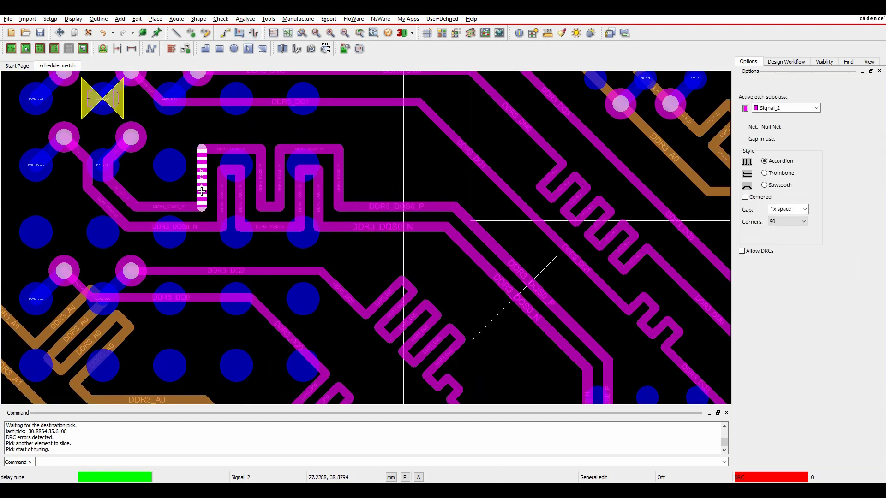
{"action": "left_click", "coordinate": [203, 210]}
{"action": "left_click", "coordinate": [345, 211]}
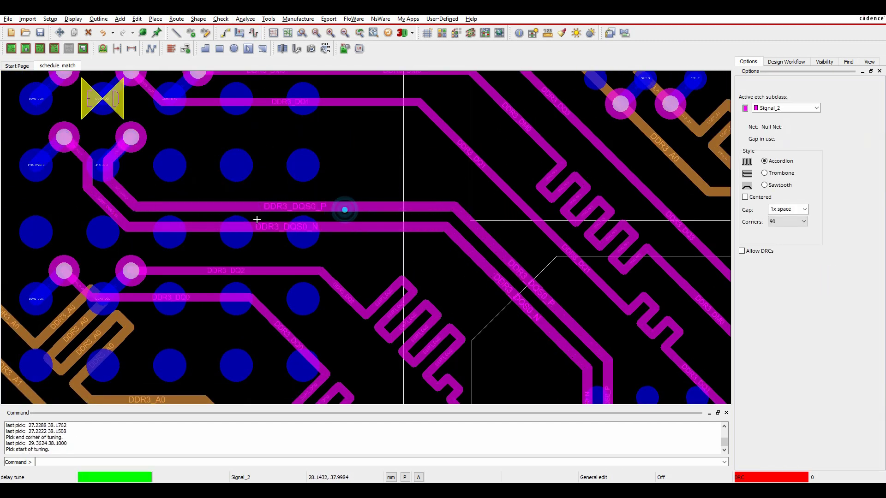
{"action": "left_click", "coordinate": [219, 227]}
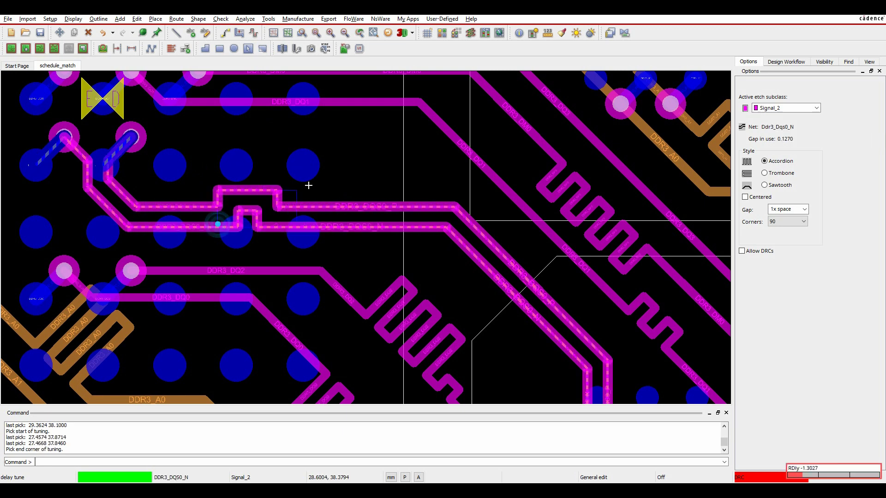
{"action": "left_click", "coordinate": [364, 167]}
{"action": "left_click", "coordinate": [363, 167]}
Step: Add accordion tuning to DDR3_DQ1 and check the BYTELANE0 delays in Constraint Manager
{"action": "scroll", "coordinate": [386, 187], "scroll_direction": "down", "scroll_amount": 2}
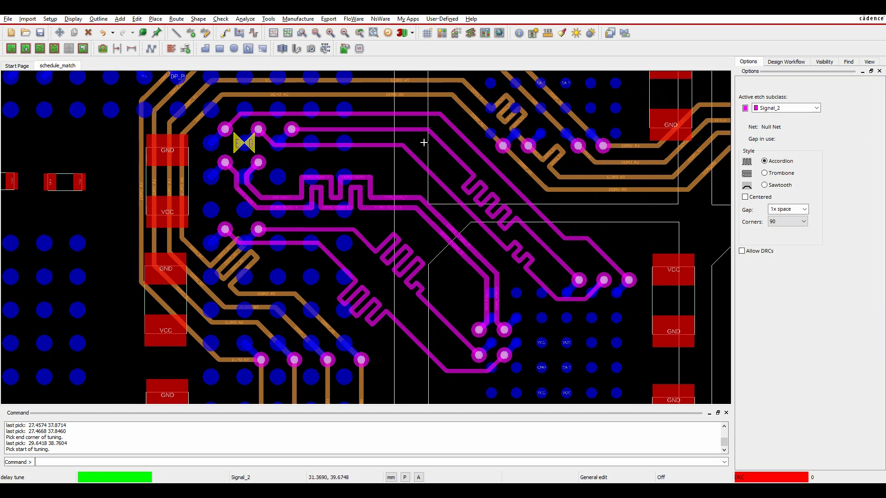
{"action": "left_click", "coordinate": [314, 145]}
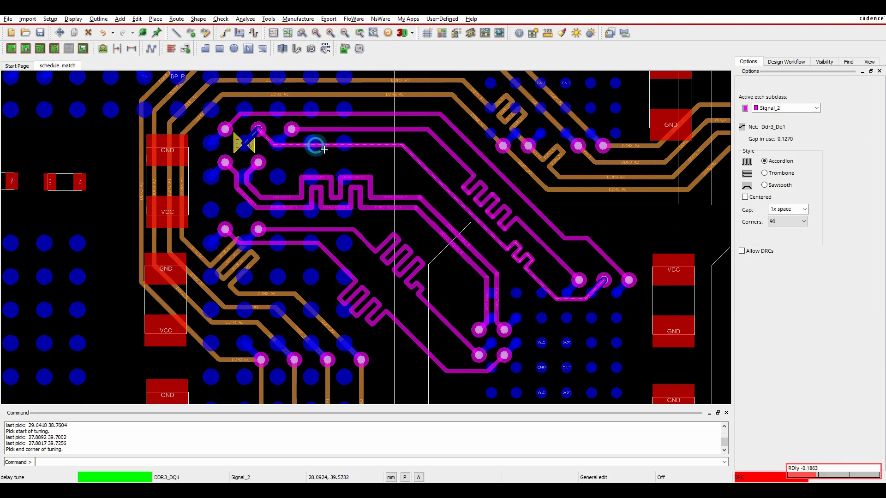
{"action": "left_click", "coordinate": [355, 154]}
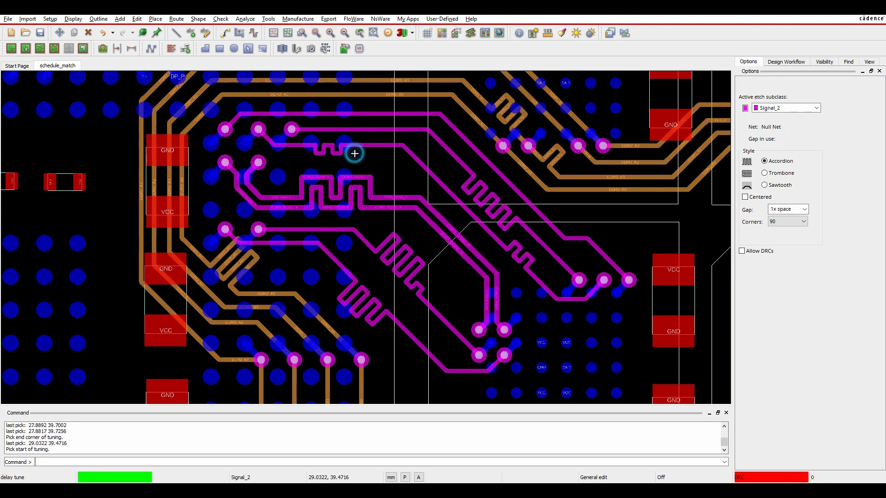
{"action": "left_click", "coordinate": [485, 33]}
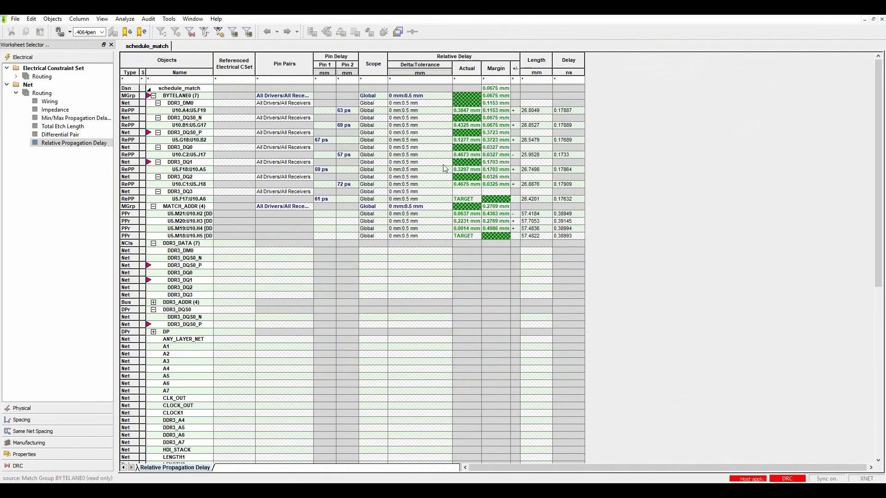